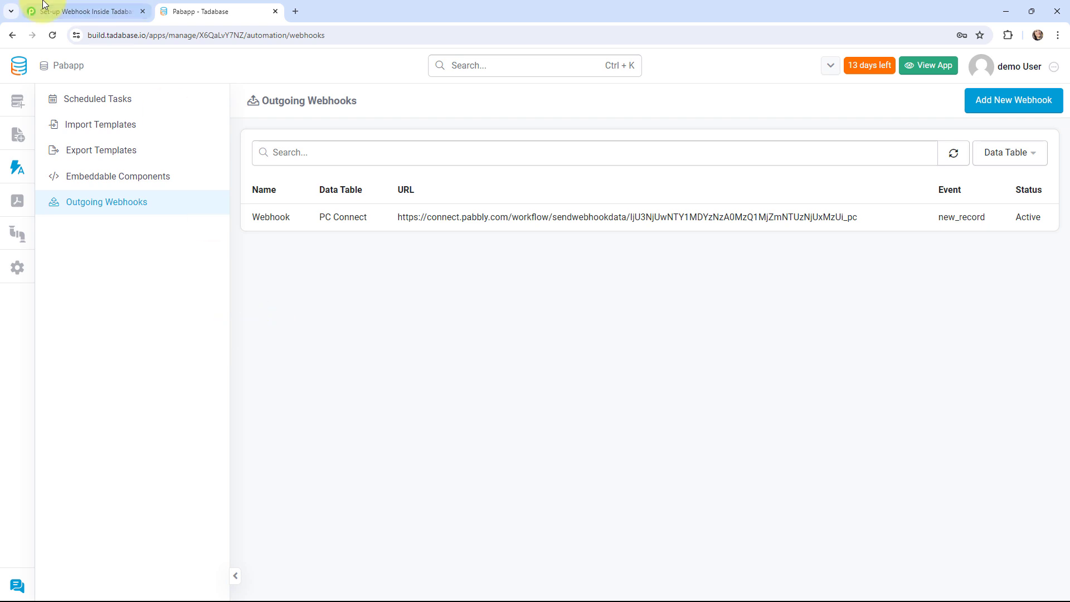
- Switch to the 'Set-up Webhook Inside Tadabase' workflow tab in Pabbly Connect
click(84, 11)
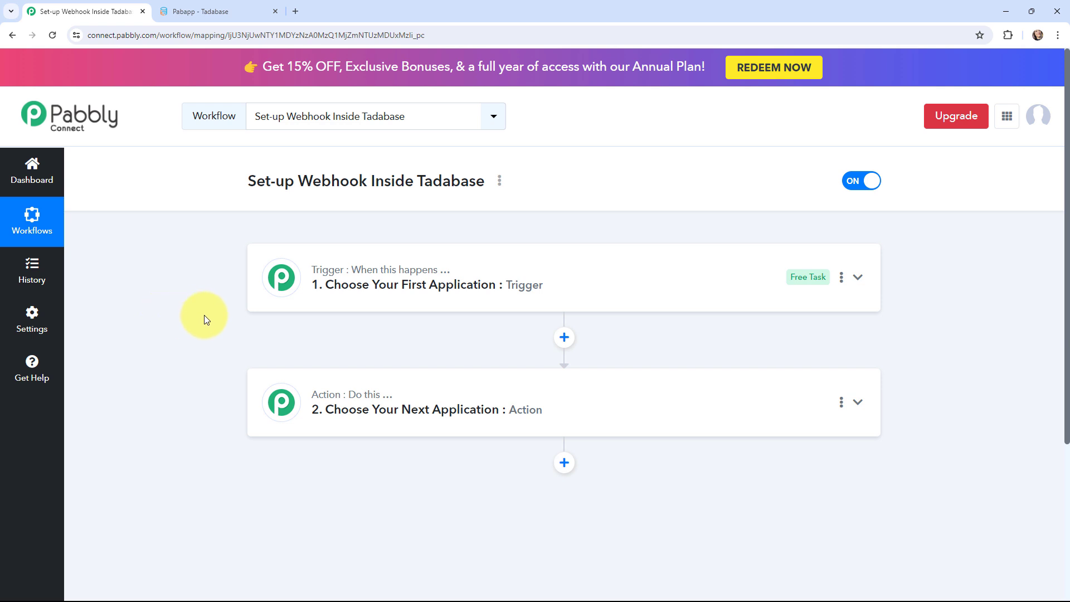
- Search for and choose Tadabase as the trigger app, then view its trigger event options
click(267, 279)
click(300, 362)
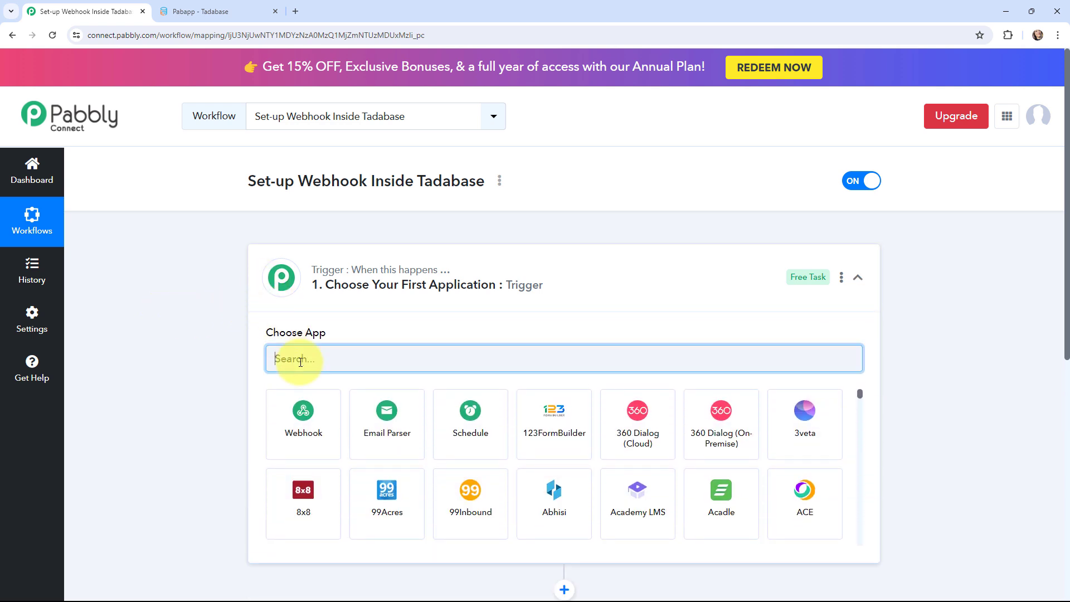
text(tadabase)
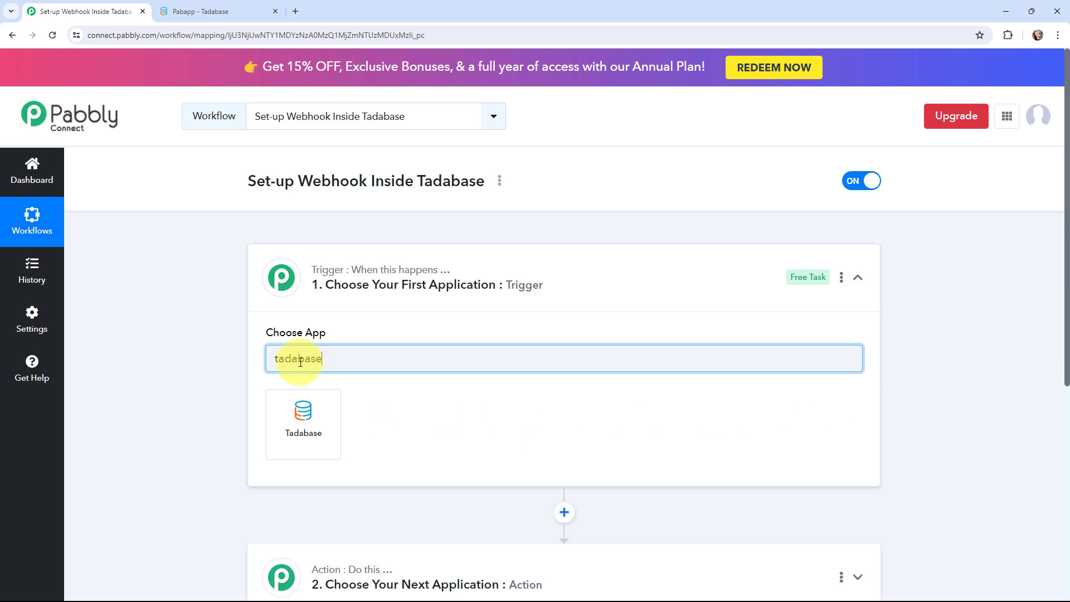
click(302, 434)
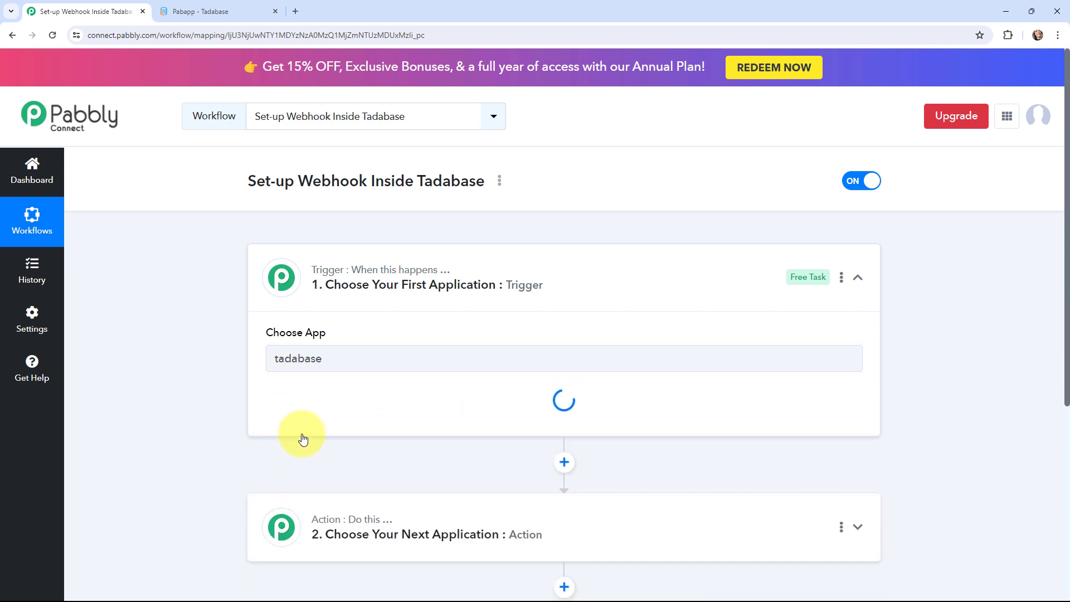
click(316, 424)
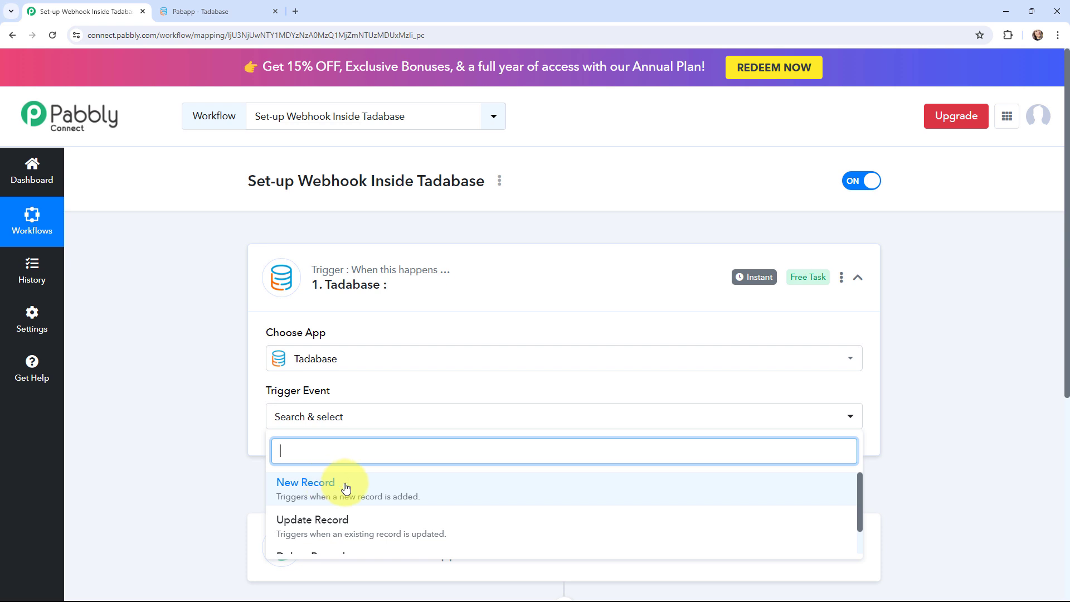
scroll(375, 487, down, 1)
scroll(374, 508, up, 1)
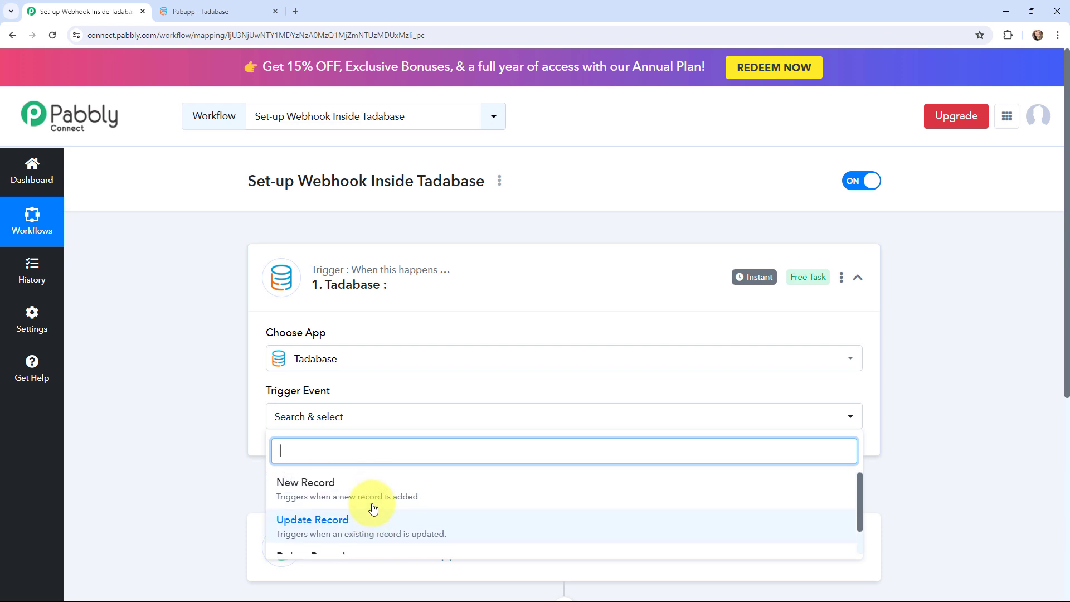
- Select New Record as the Tadabase trigger event and review the webhook setup instructions
click(434, 493)
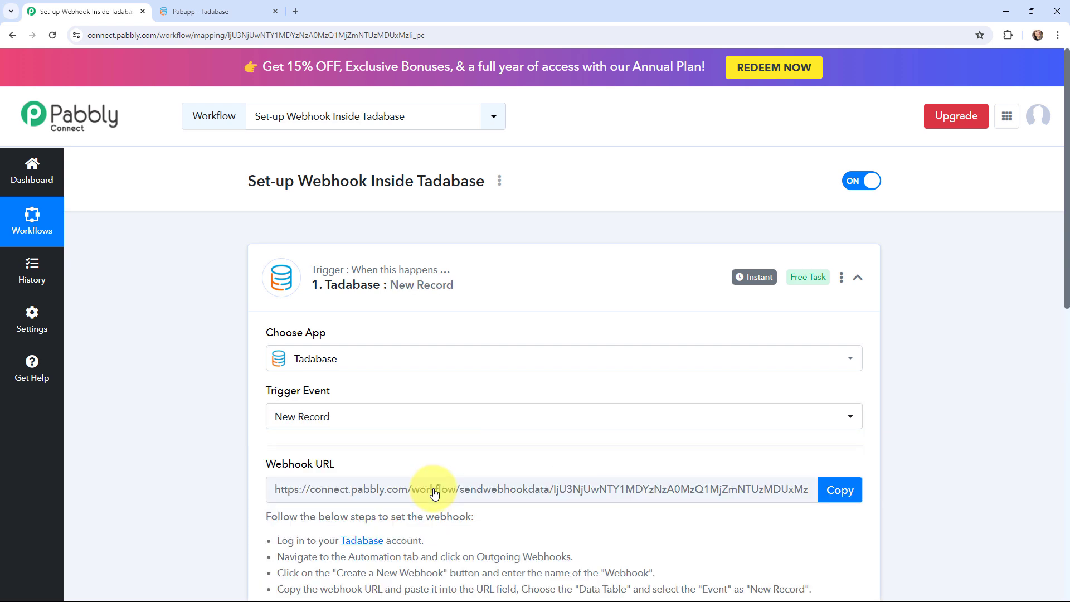
scroll(200, 266, down, 2)
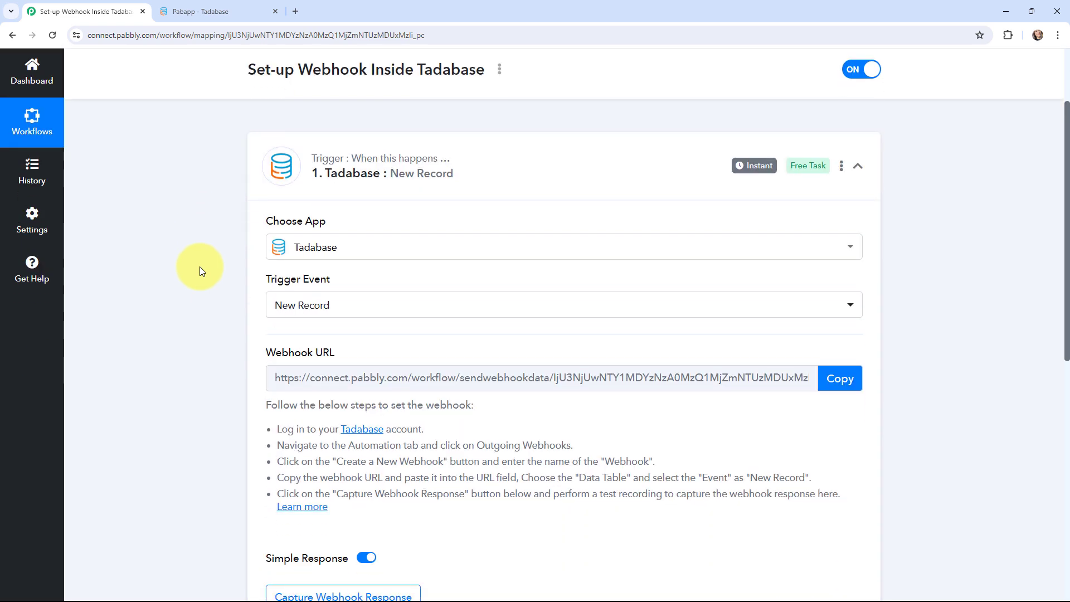
drag(268, 425, 402, 525)
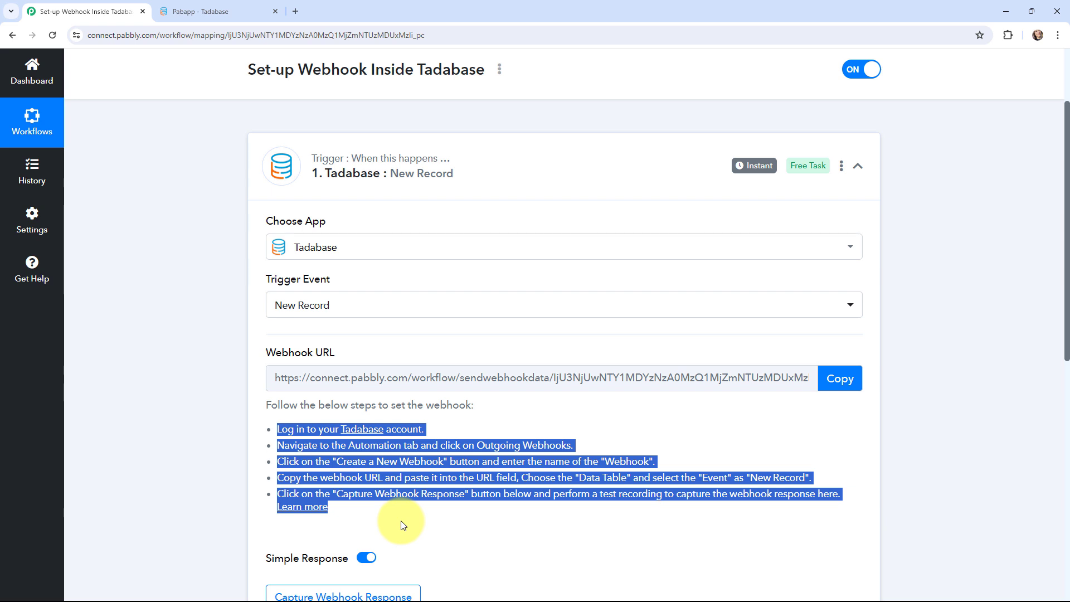
click(402, 525)
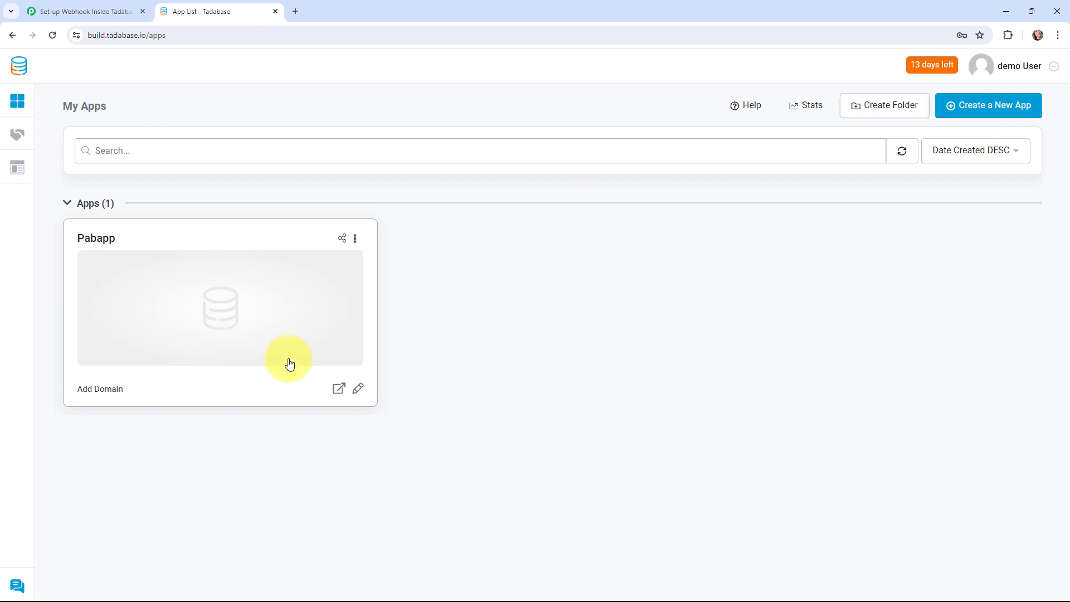
- Edit the Pabapp app and go to Automation > Outgoing Webhooks
click(357, 393)
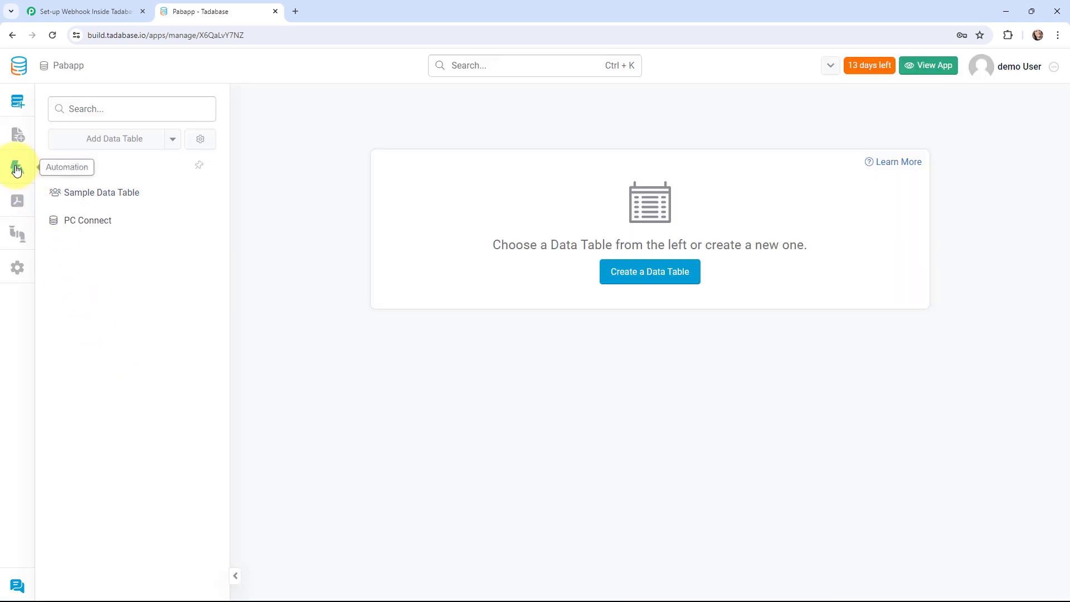
click(17, 169)
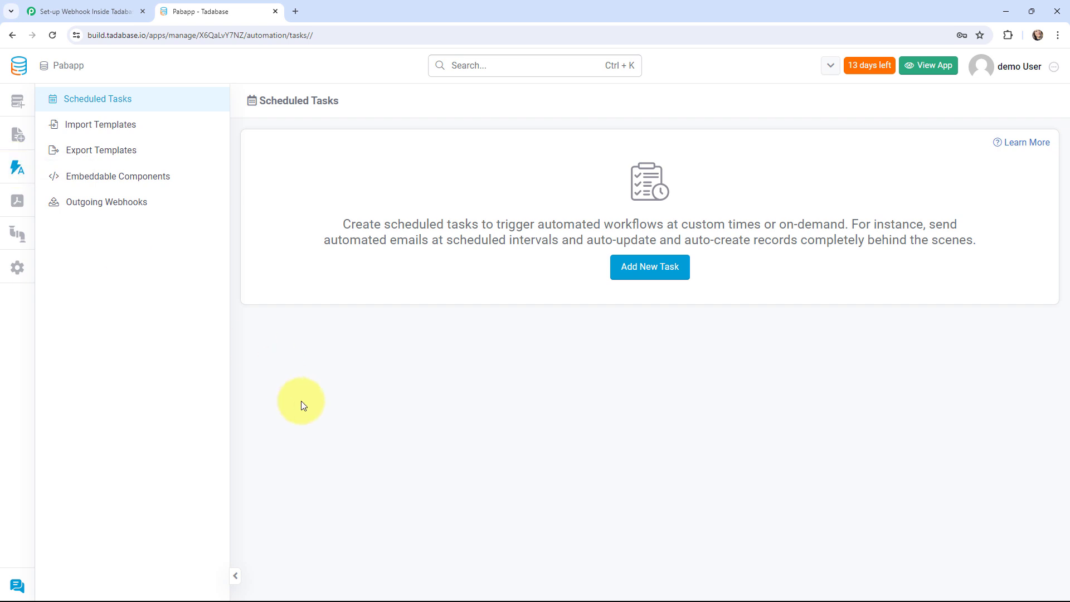
click(136, 200)
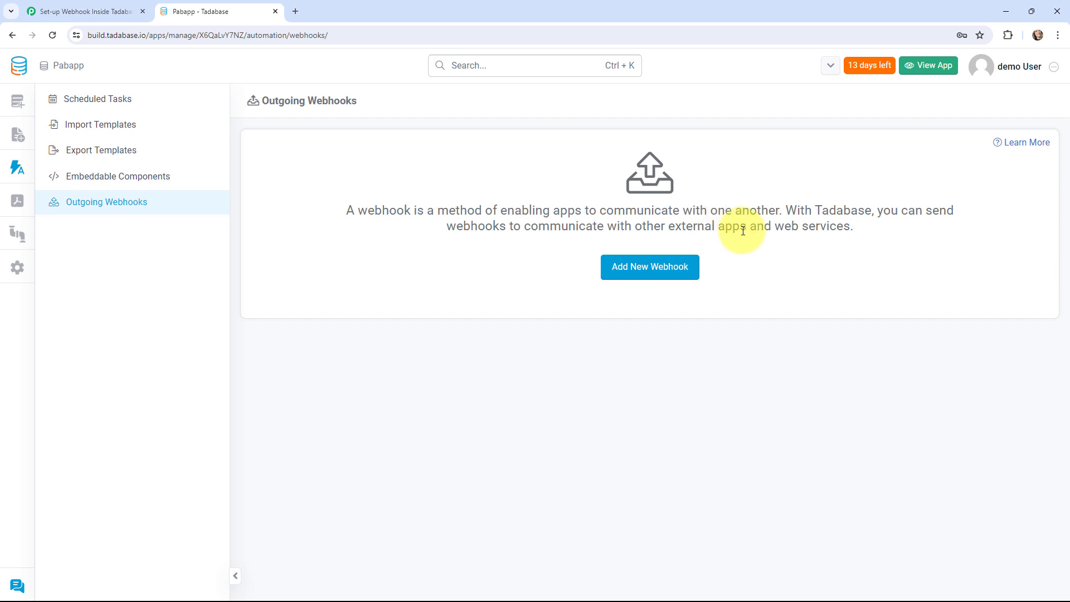
- Start a new outgoing webhook named 'Webhook' for the PC Connect table
click(648, 267)
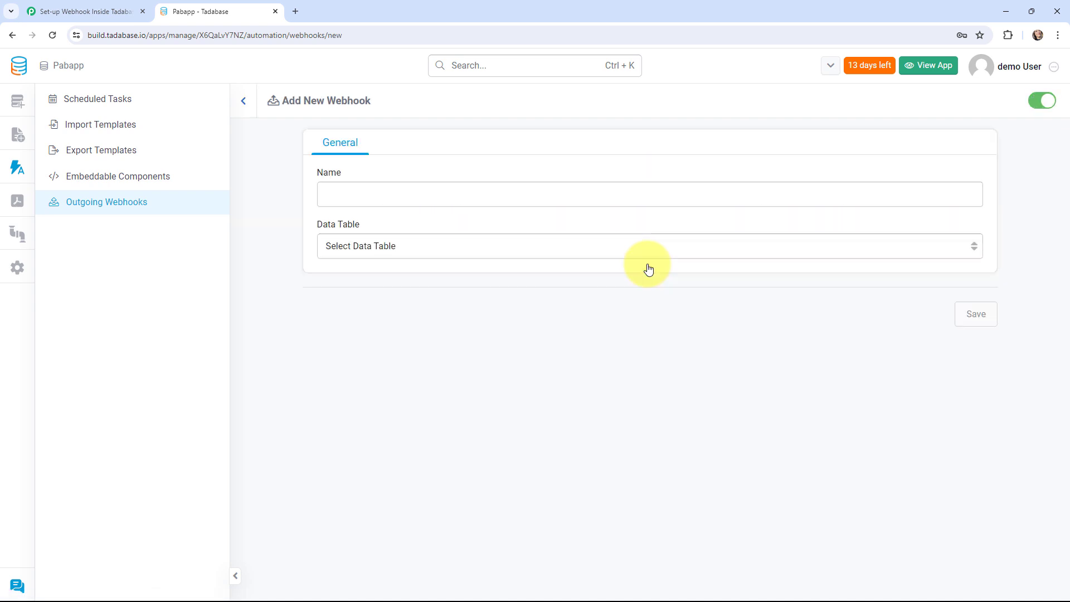
click(464, 194)
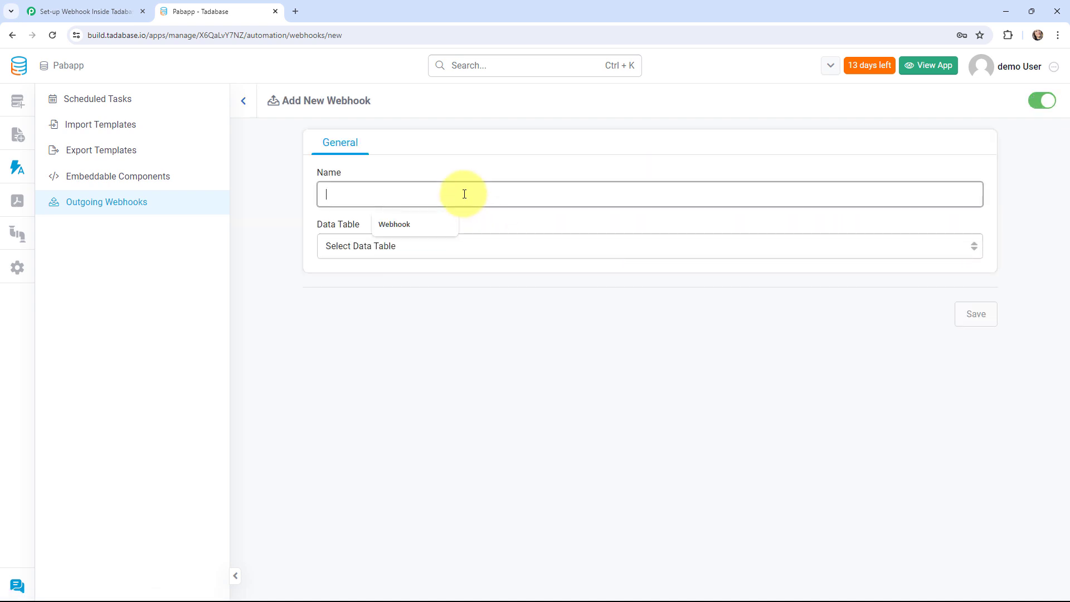
click(431, 220)
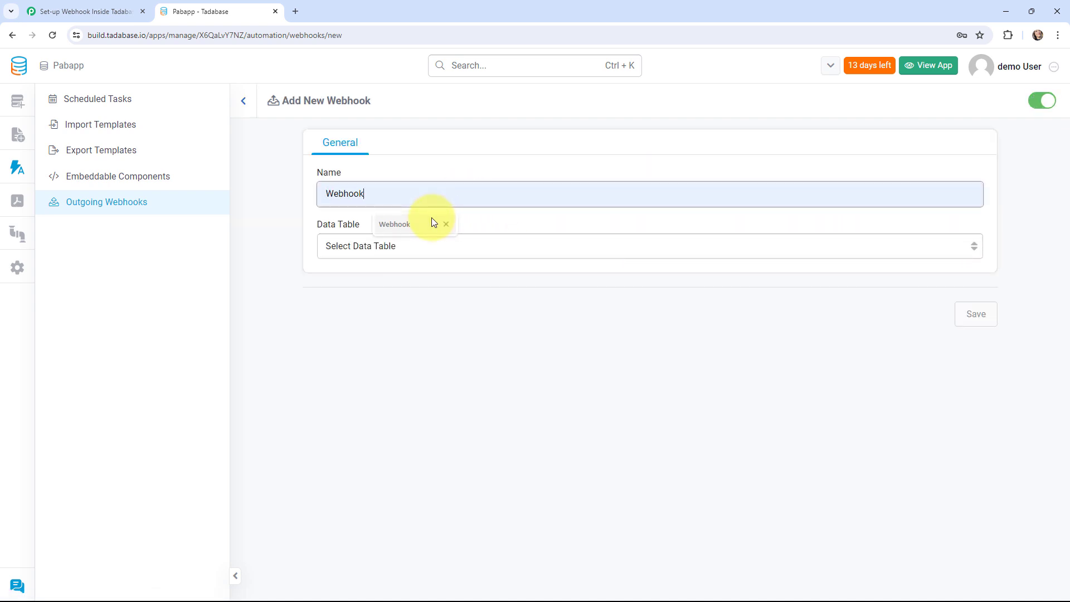
click(429, 247)
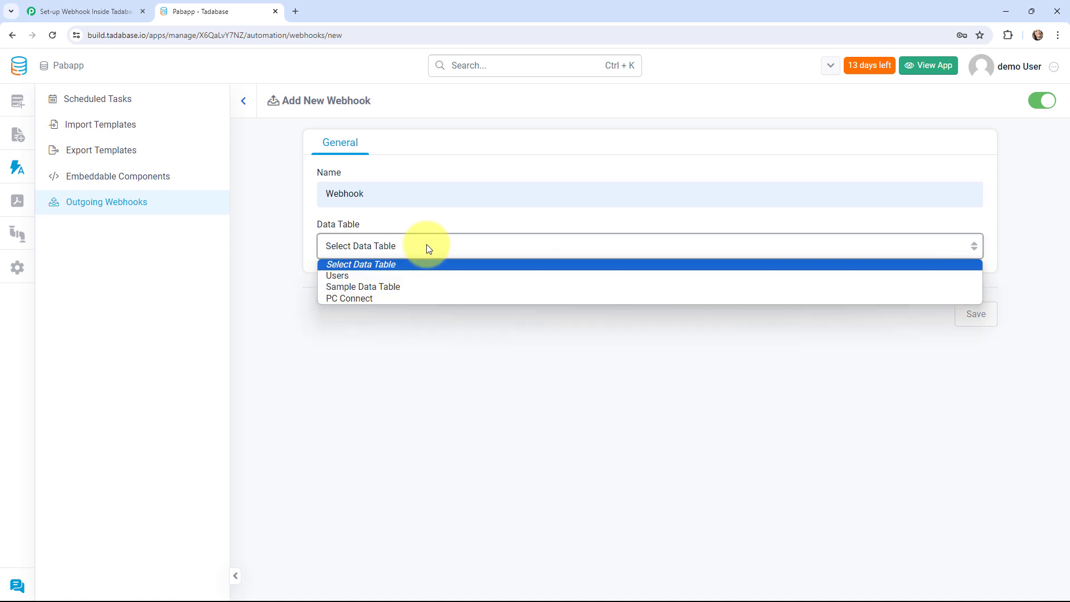
click(407, 299)
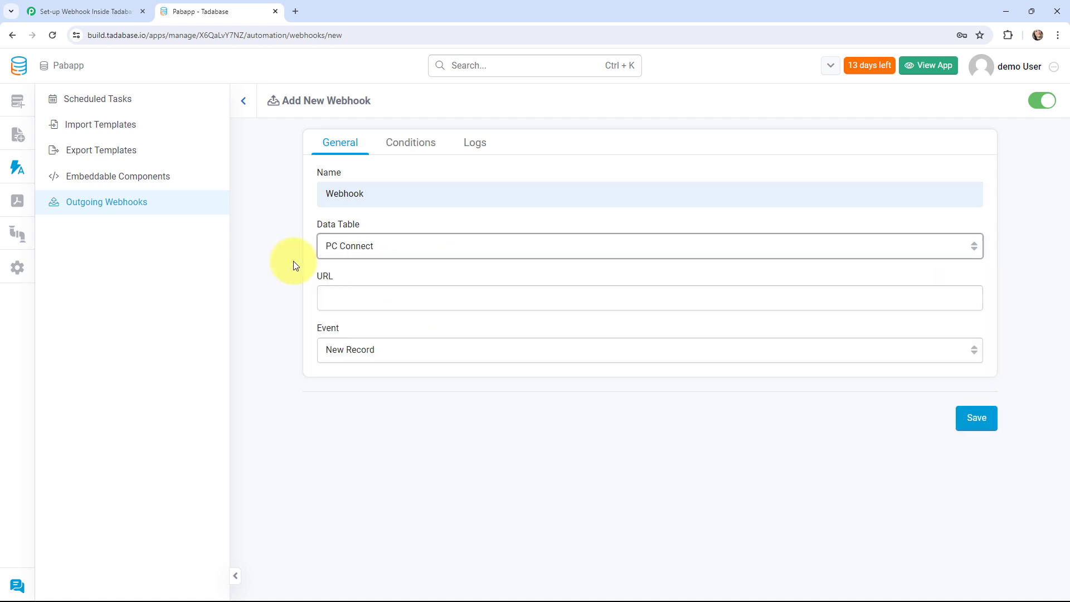
- Paste the copied Pabbly webhook URL, keep the New Record event, and save the webhook
click(39, 9)
click(846, 379)
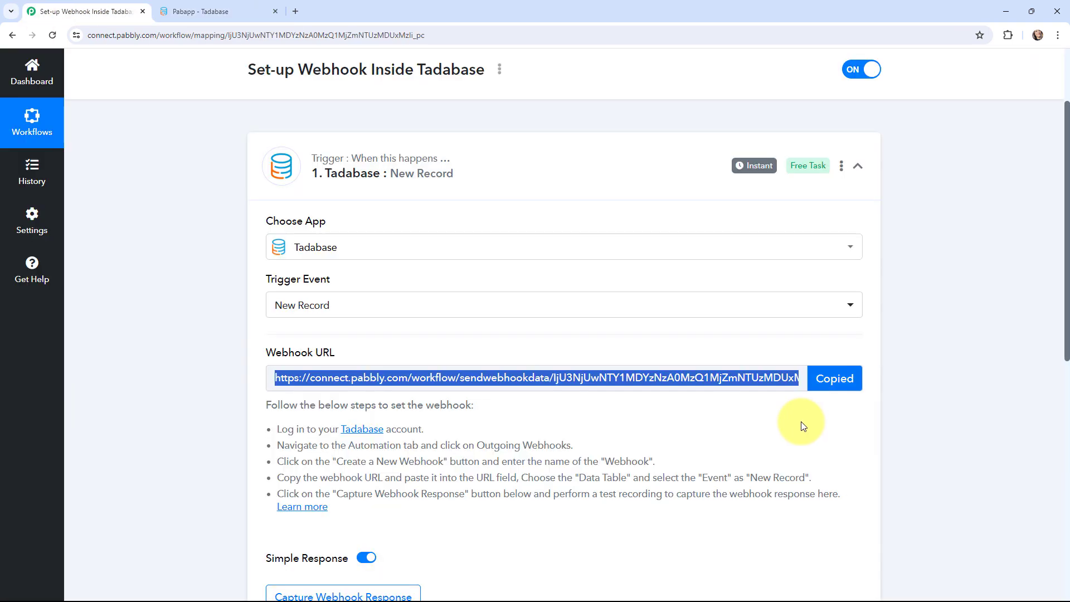
click(210, 11)
click(362, 298)
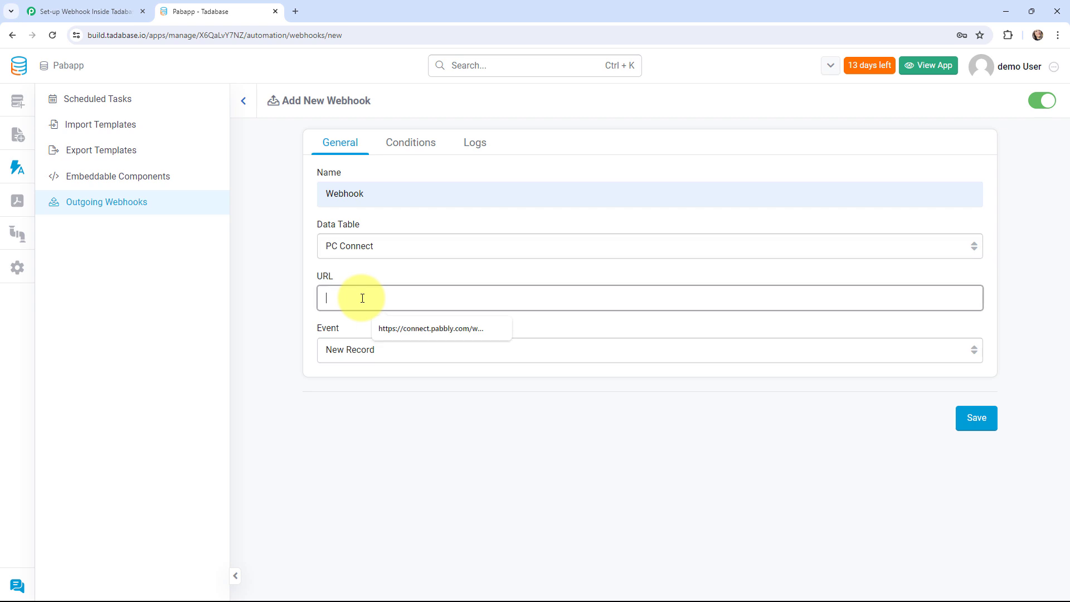
key(ctrl+v)
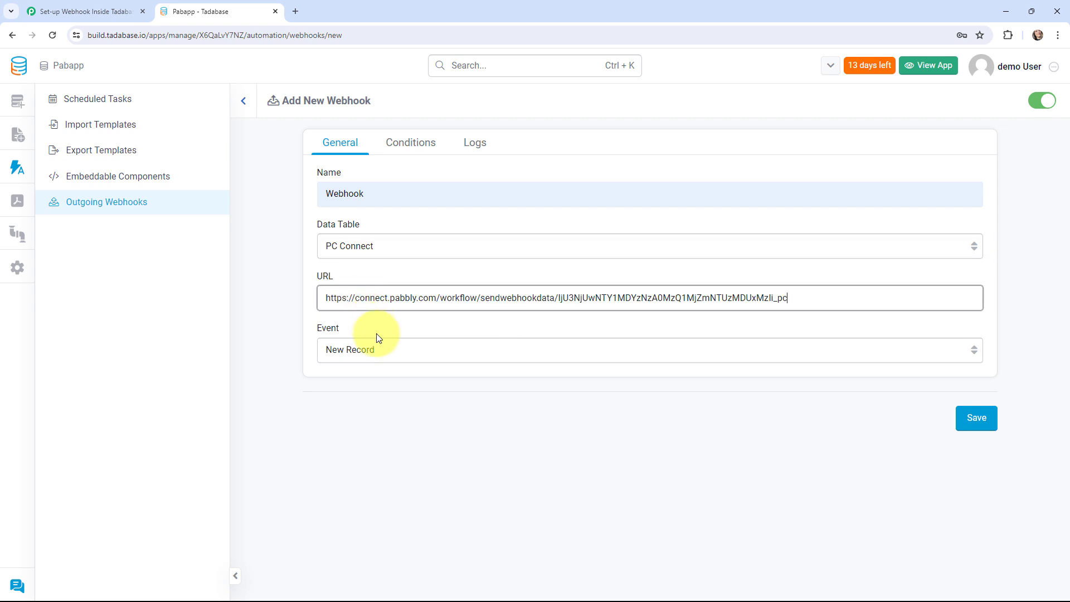
click(376, 351)
click(373, 368)
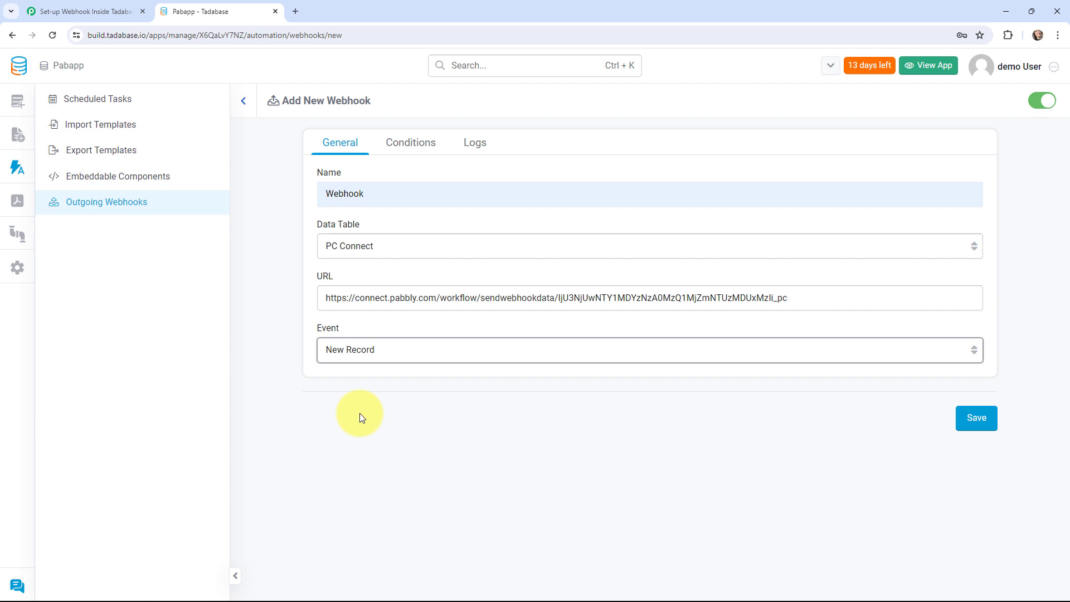
click(964, 424)
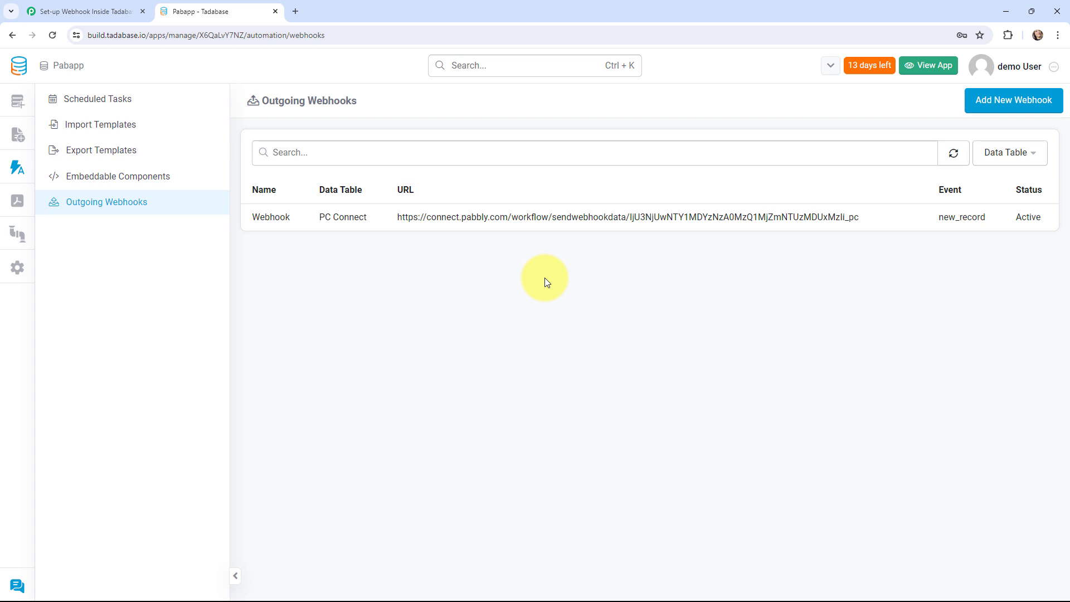
- Return to the app list, open Pabapp, and view the PC Connect table's records
click(19, 65)
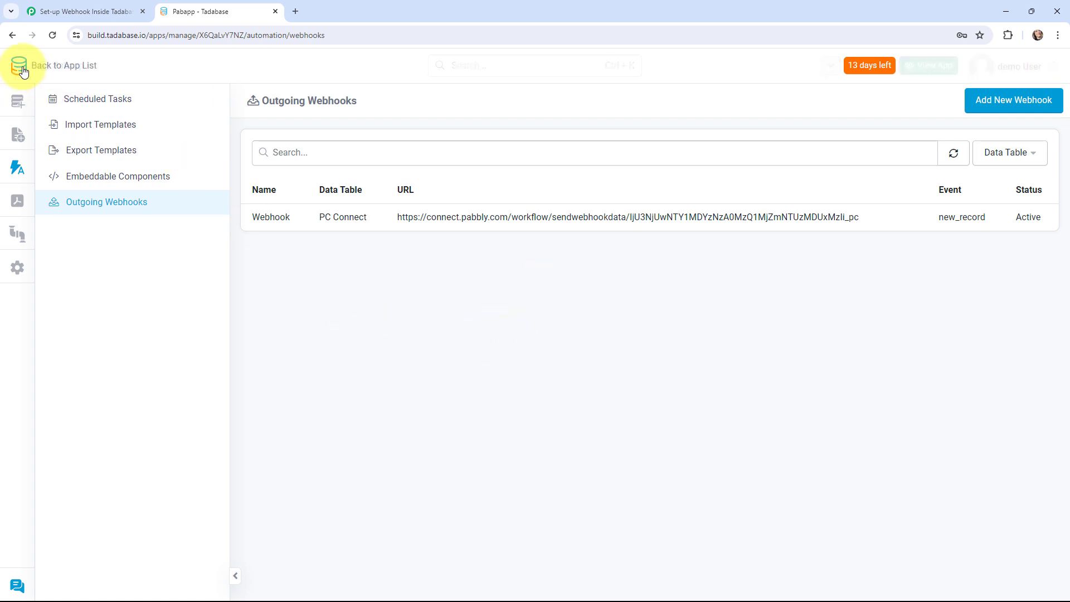
click(226, 305)
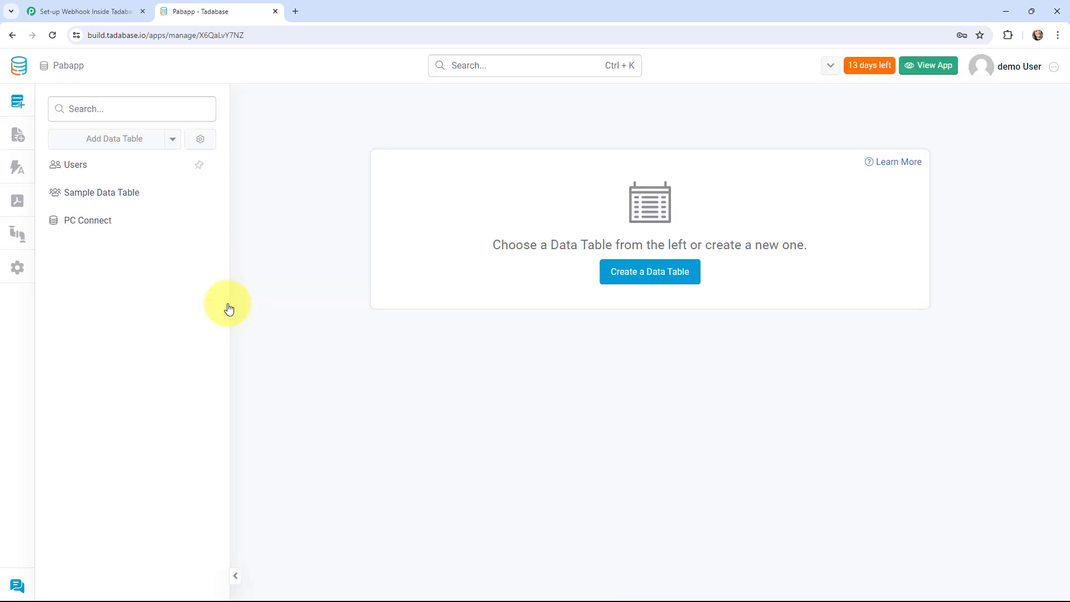
click(113, 218)
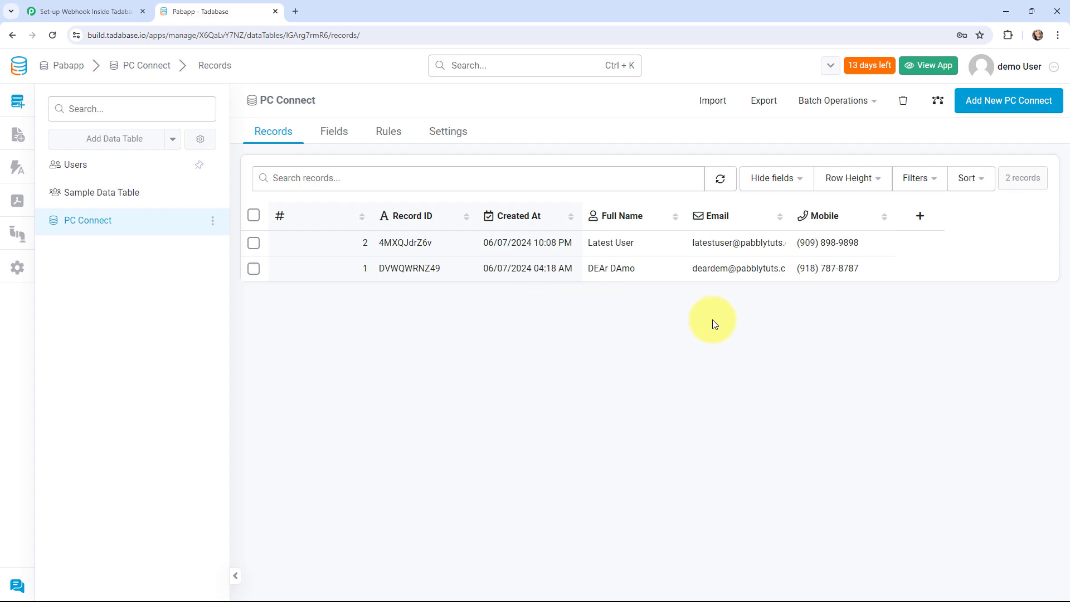
click(98, 11)
scroll(139, 266, down, 1)
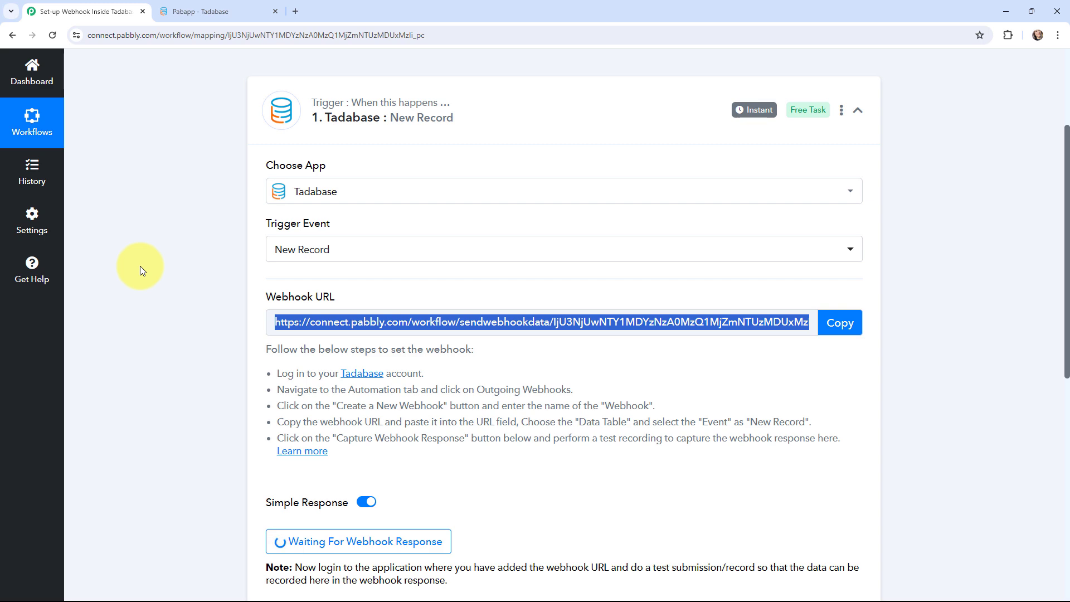
scroll(139, 266, down, 2)
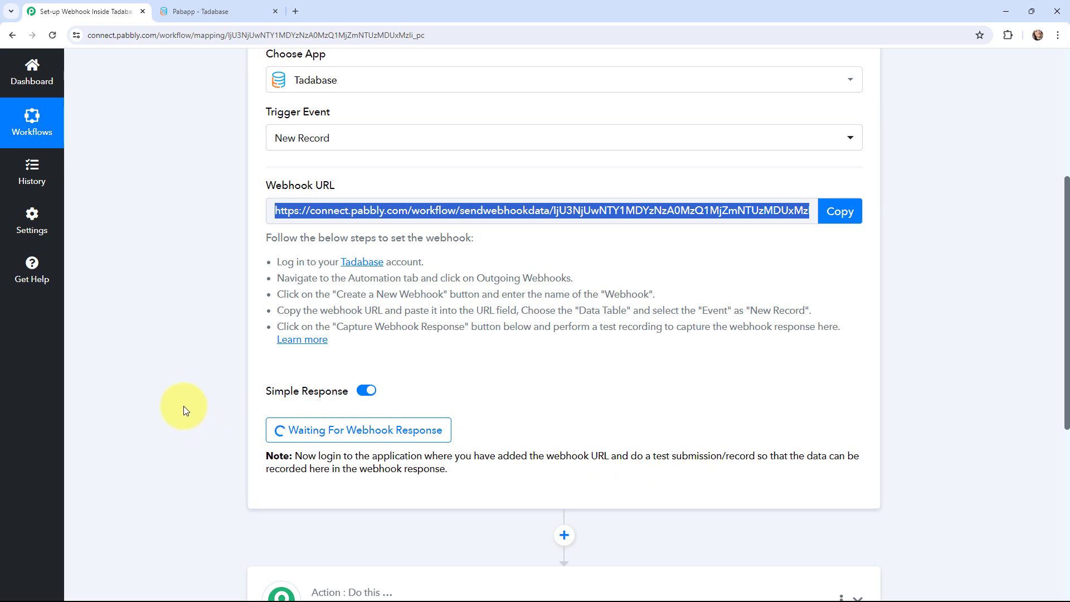
scroll(185, 410, up, 2)
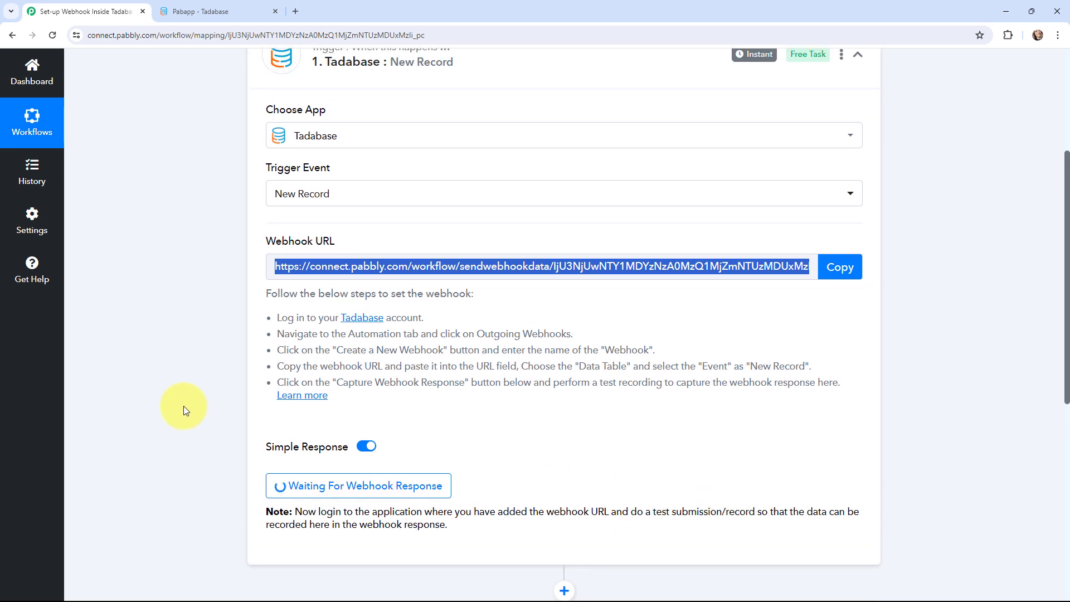
click(186, 11)
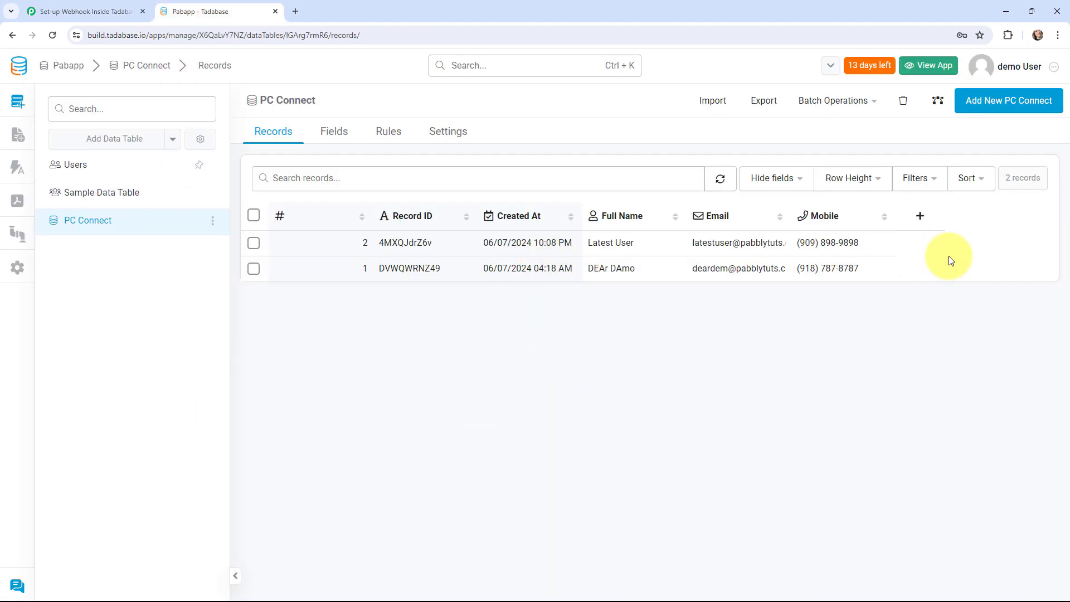
- Add and save a PC Connect record with a test first name, last name, e-mail and mobile number
click(1007, 101)
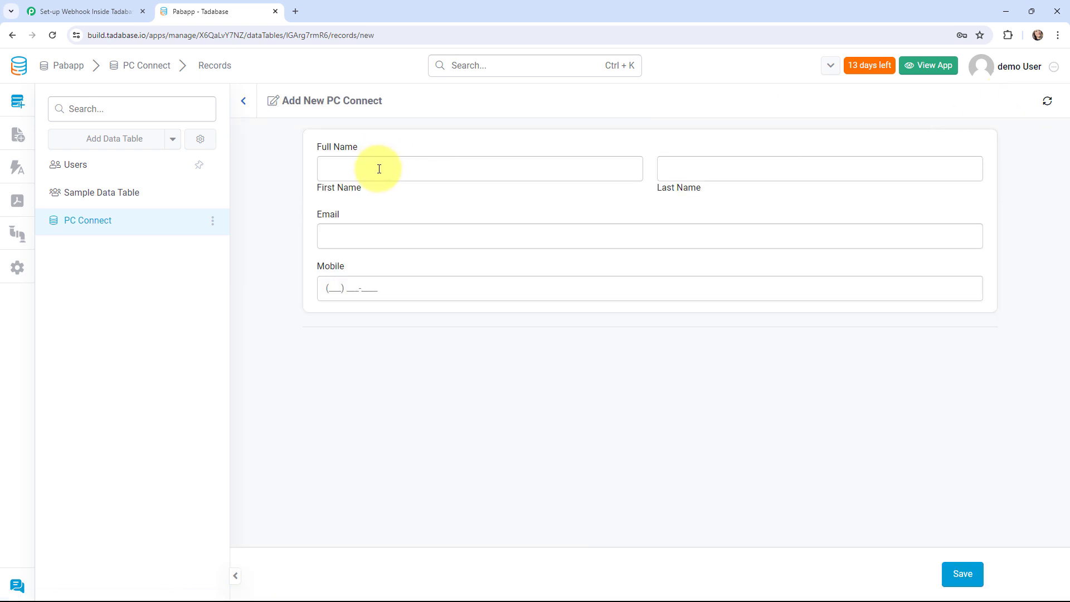
click(379, 169)
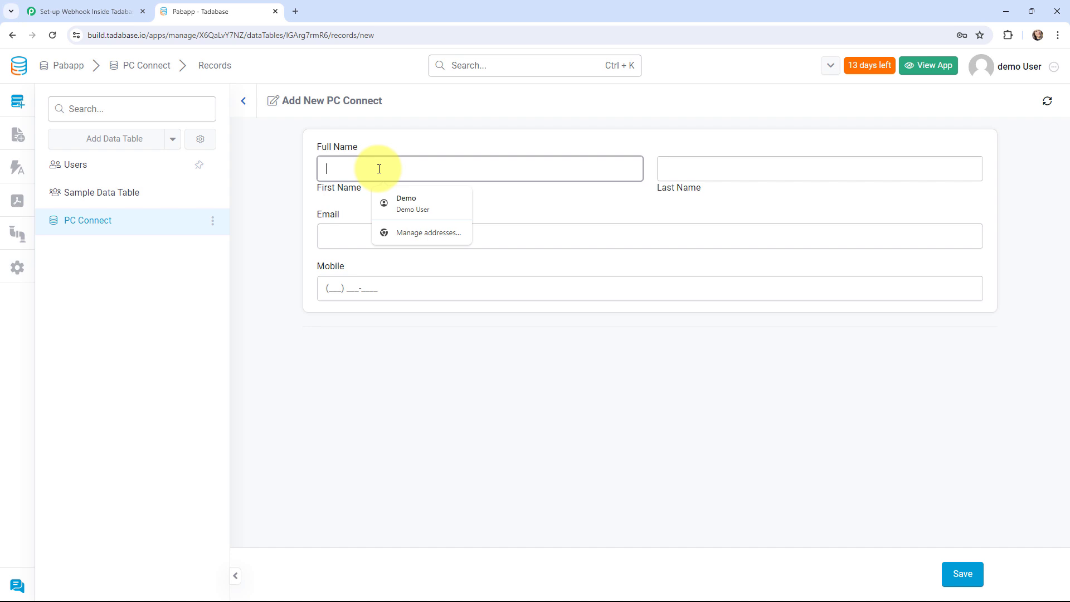
text(Curre)
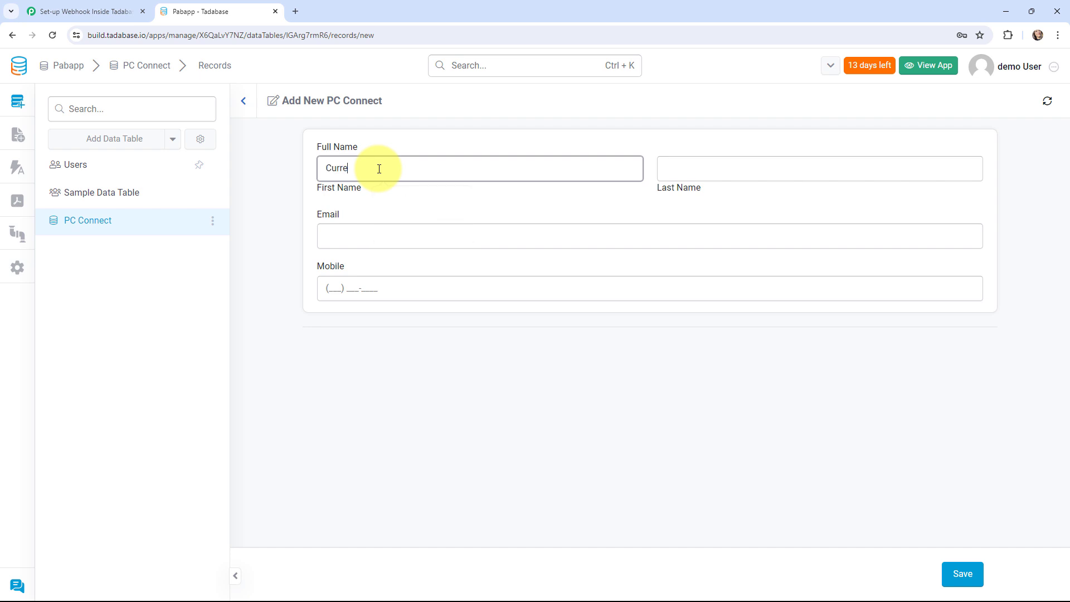
text(nt)
click(736, 176)
text(User)
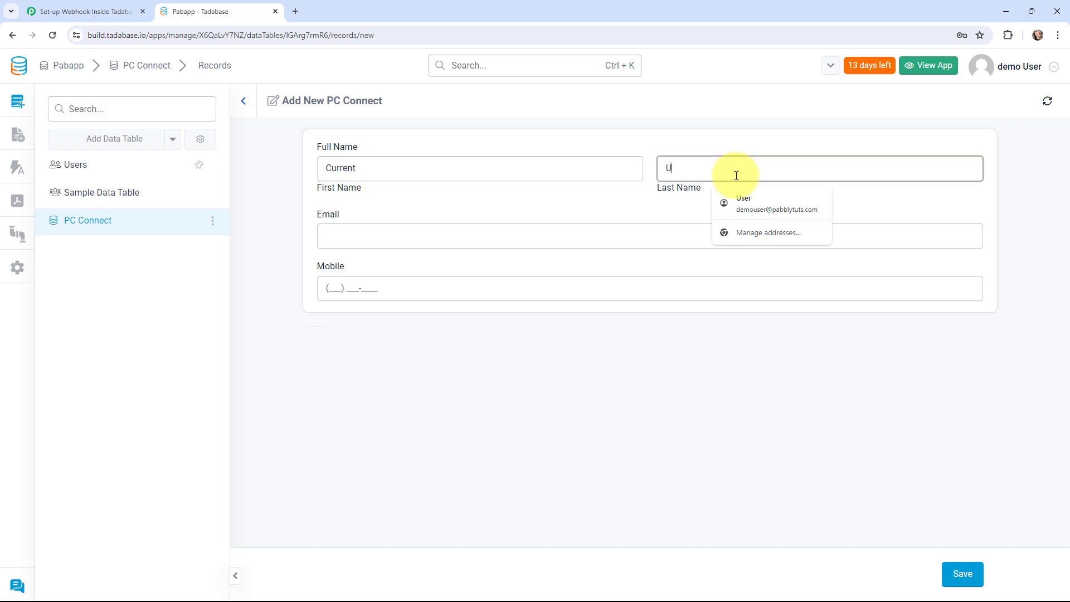
click(523, 239)
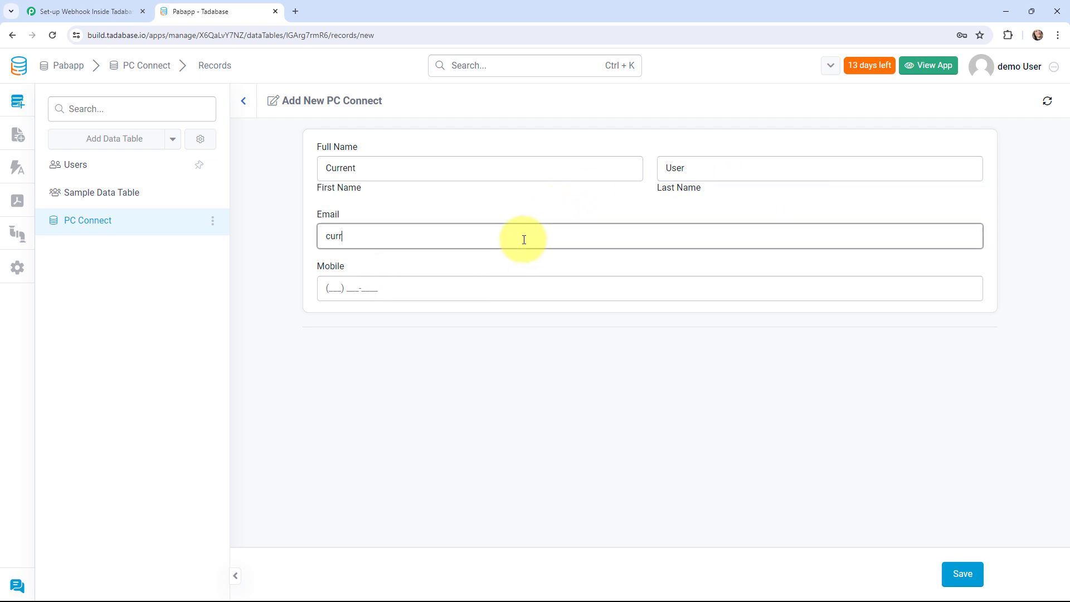
click(336, 289)
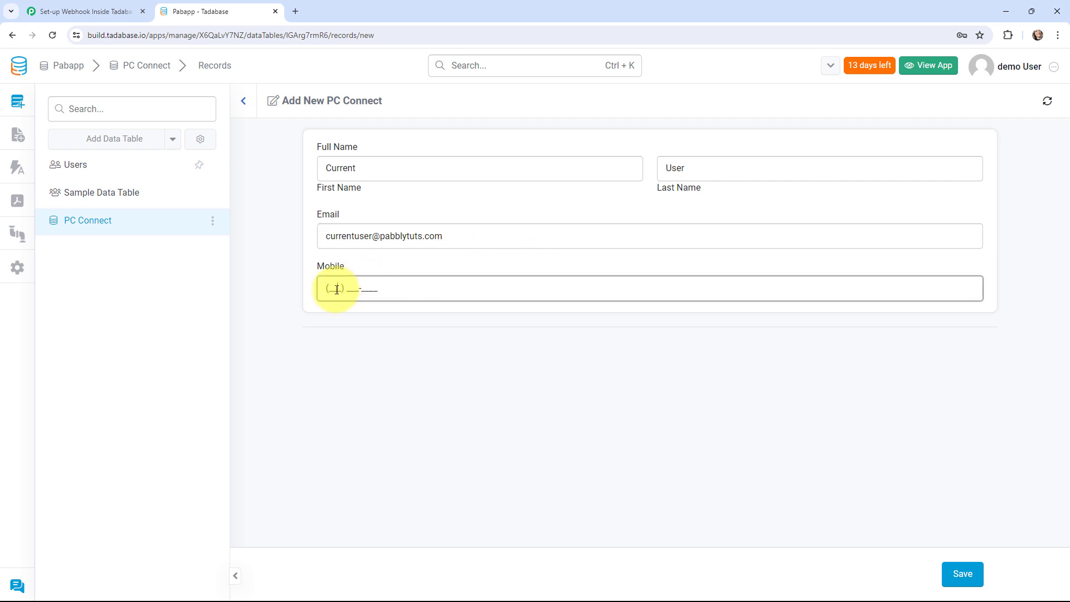
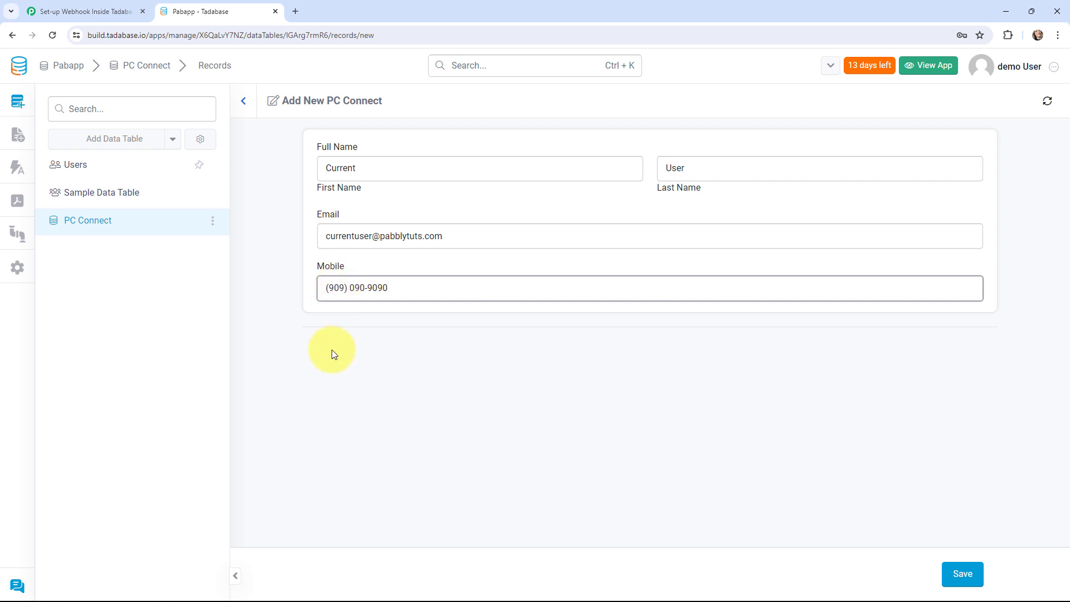
click(973, 577)
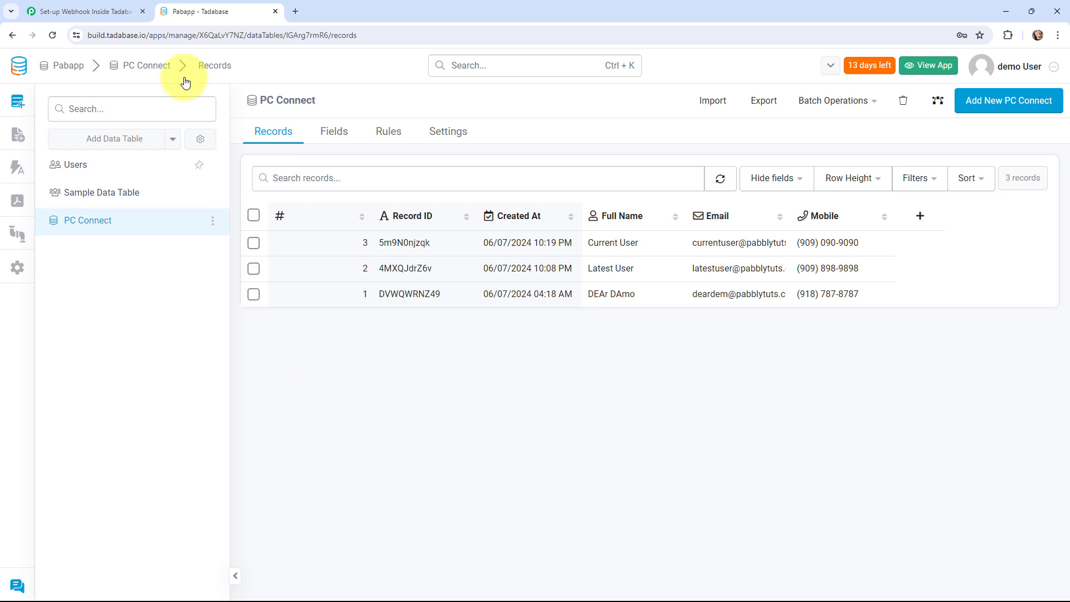
- Inspect the captured Id, mobile, e-mail and first name values in Pabbly's Response Received
click(108, 11)
scroll(550, 367, down, 7)
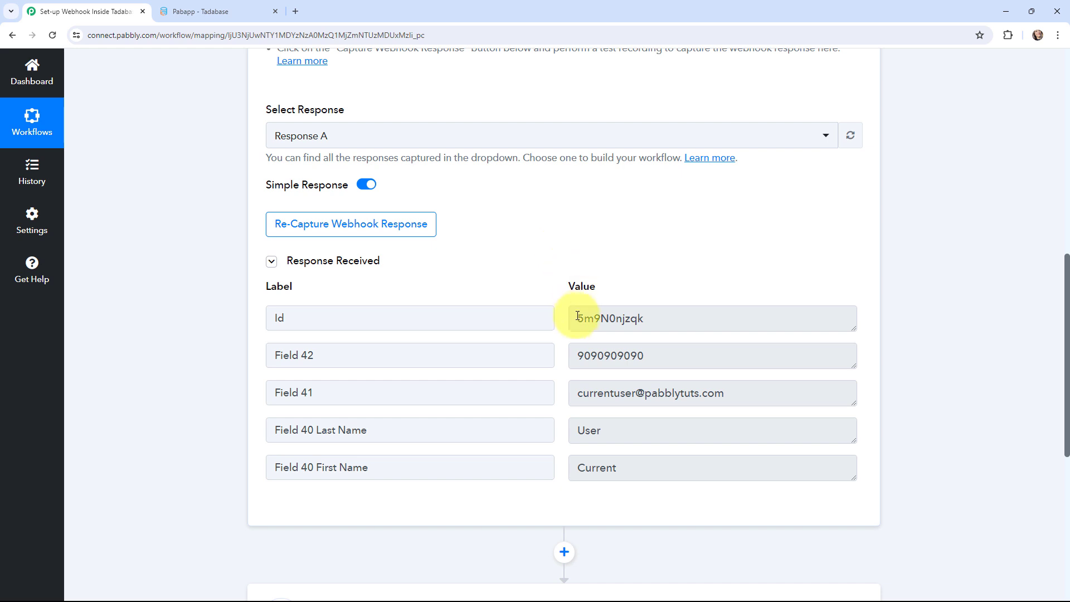
drag(578, 318, 645, 323)
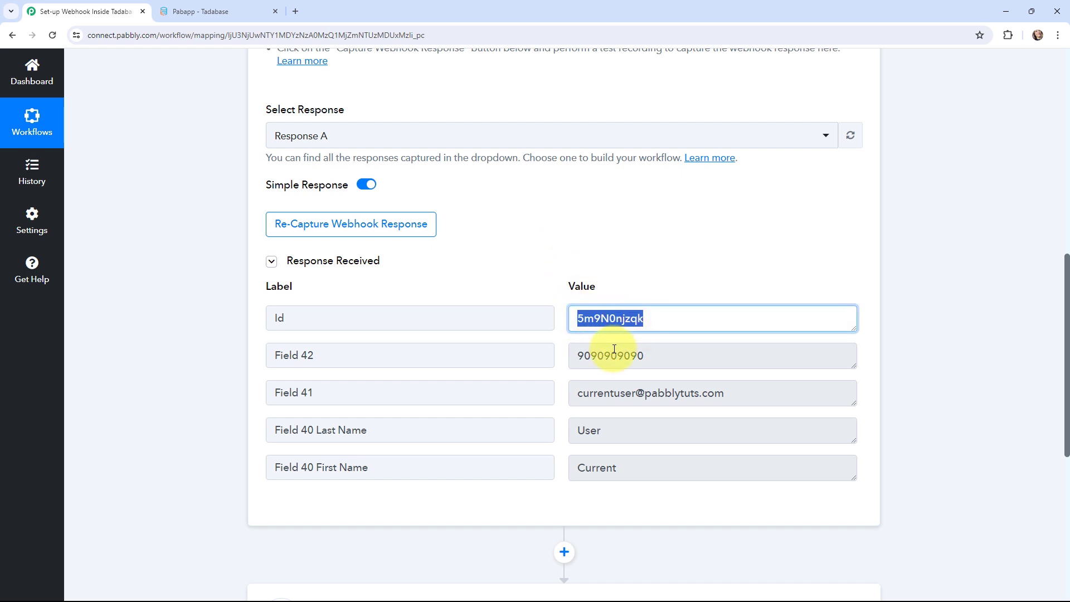
drag(593, 360, 652, 380)
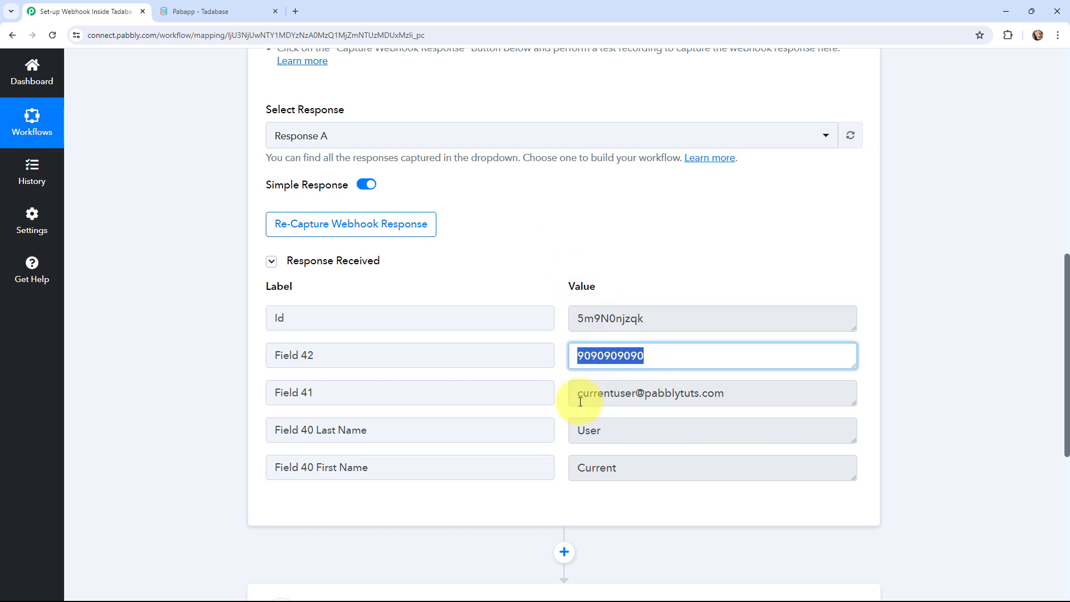
drag(580, 393, 717, 423)
drag(574, 432, 637, 475)
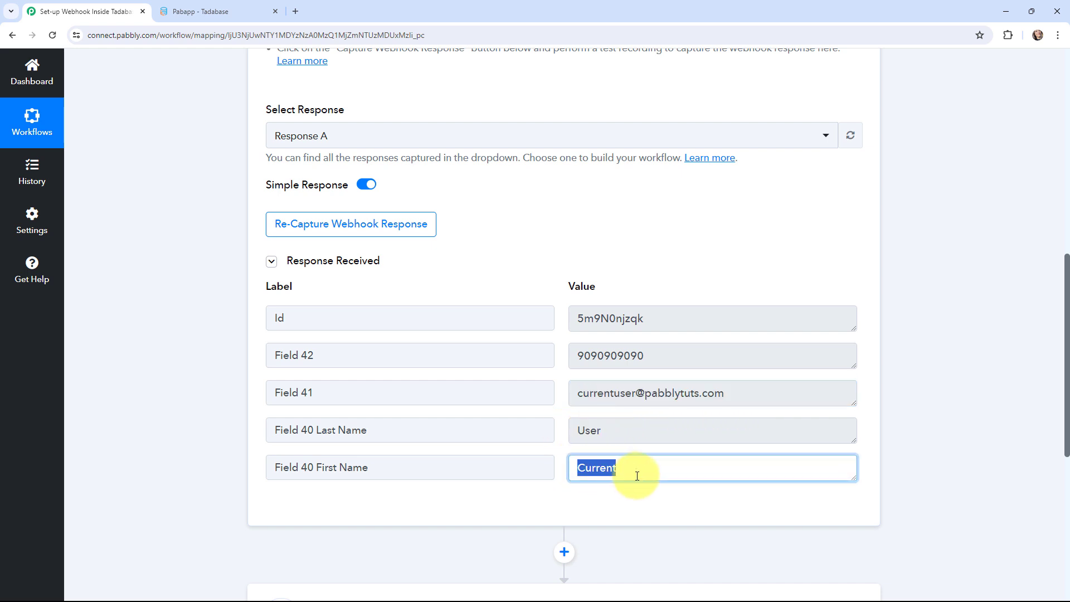
click(908, 433)
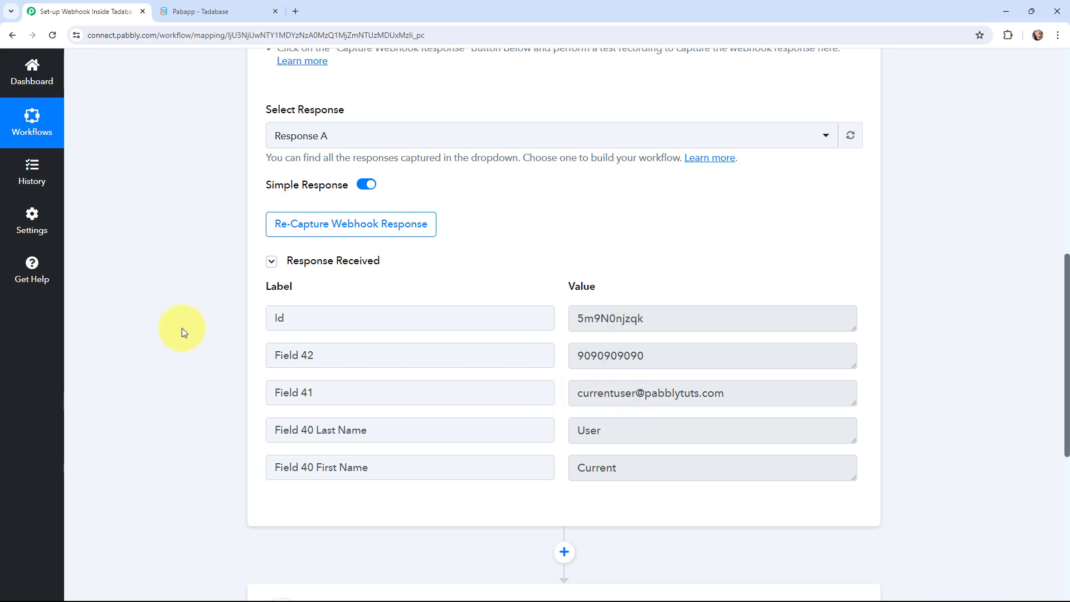
scroll(182, 328, up, 10)
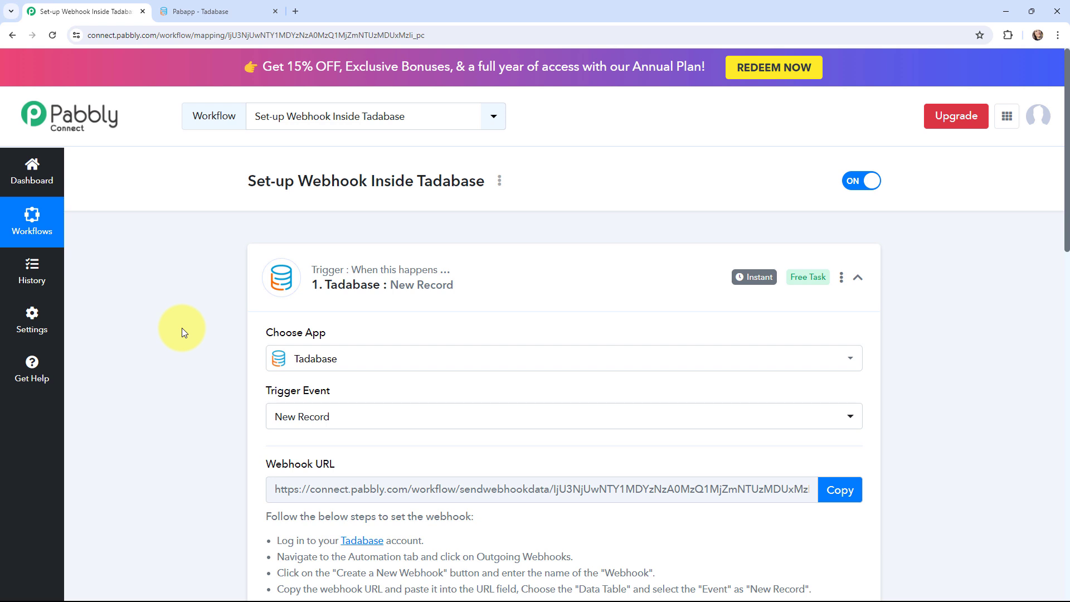
- Collapse the Tadabase trigger card and expand the Action step's Choose App grid
click(251, 260)
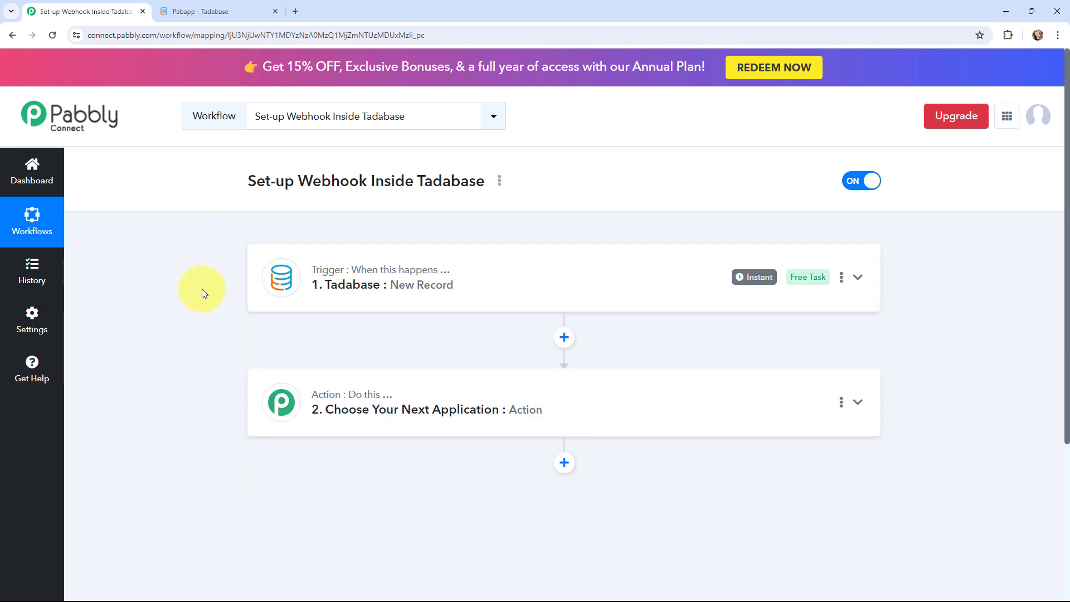
click(270, 402)
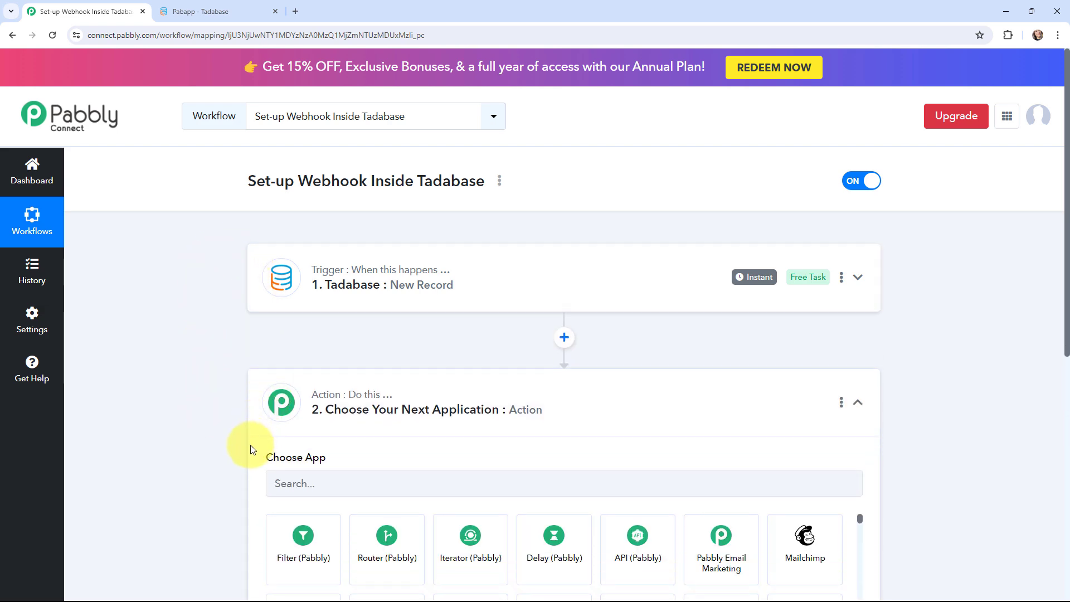